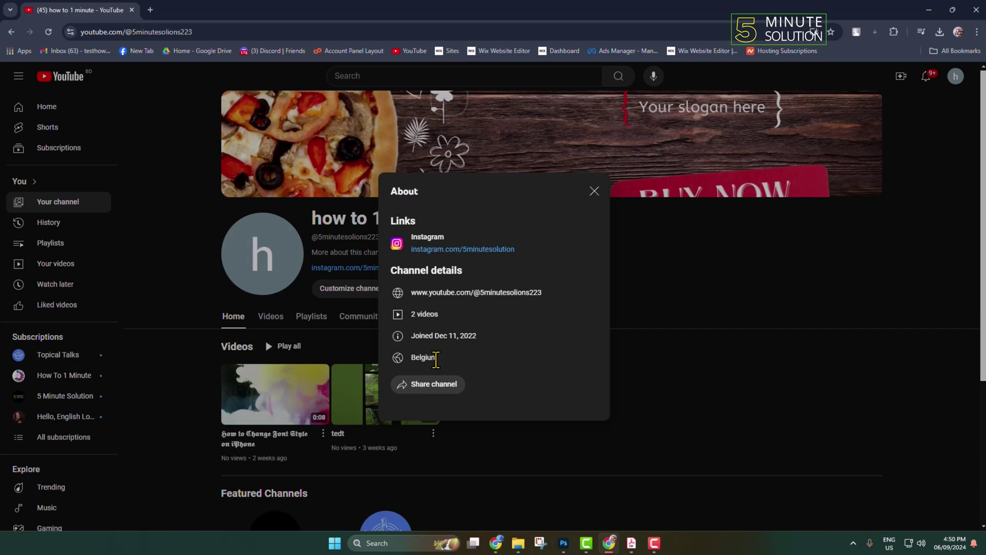
Highlight Belgium as the listed country in the About panel, then close the panel
drag(436, 358, 418, 359)
click(594, 191)
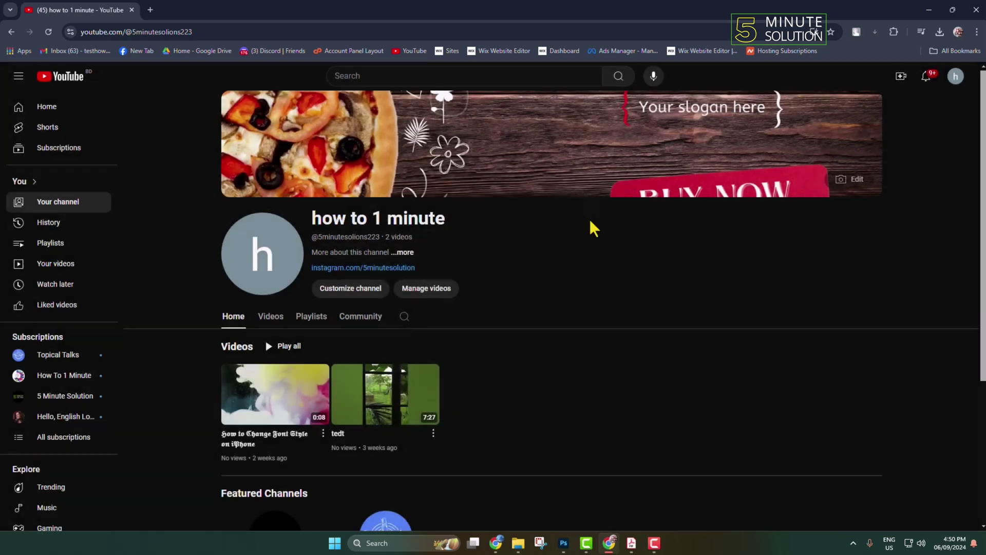
click(955, 77)
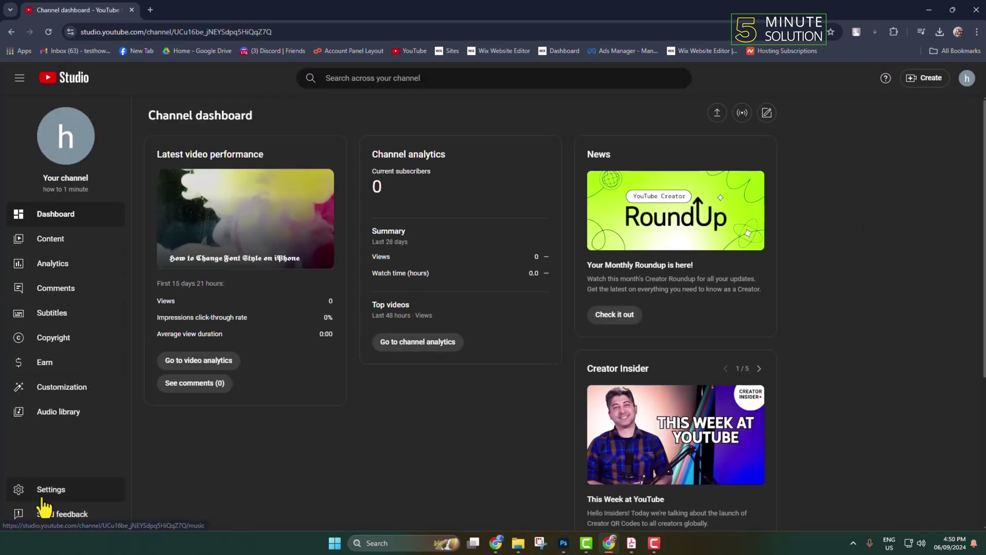
click(46, 493)
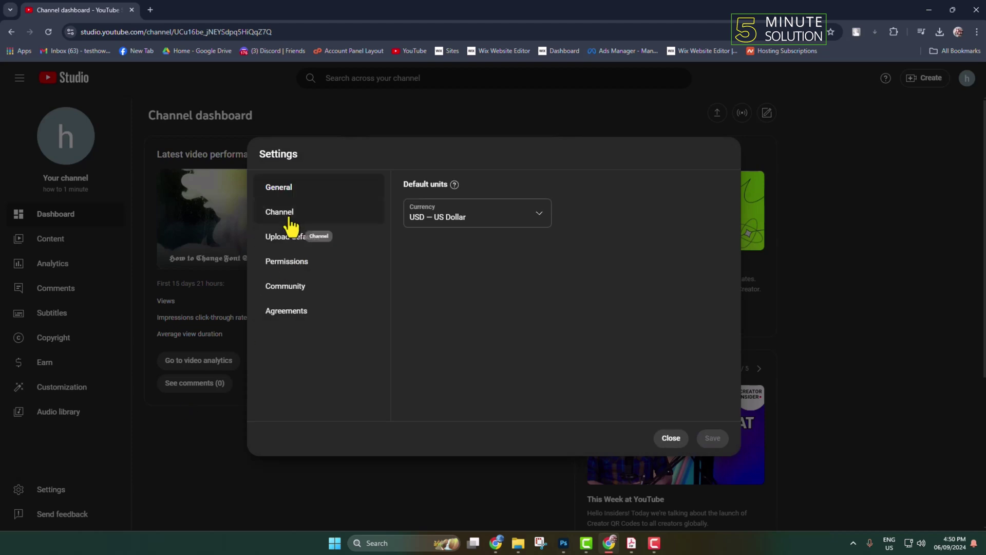
click(280, 212)
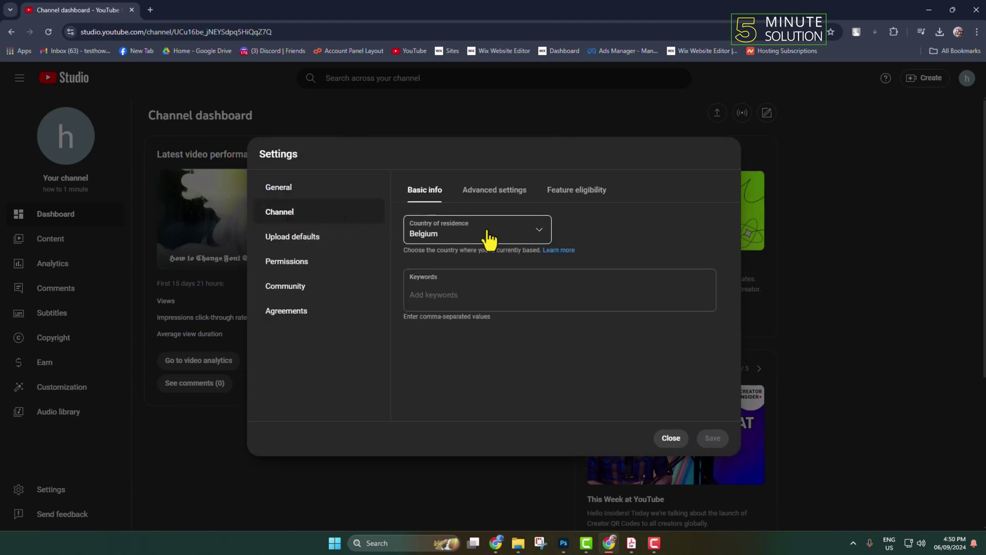
Pick Russia from the country of residence list
click(539, 232)
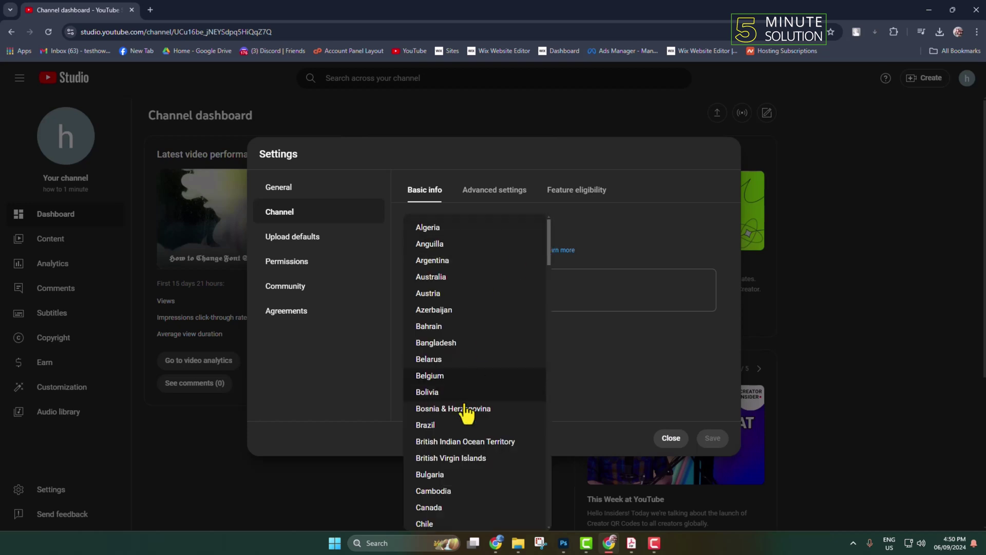
scroll(471, 400, down, 5)
scroll(466, 409, down, 5)
scroll(466, 432, down, 5)
scroll(477, 470, down, 5)
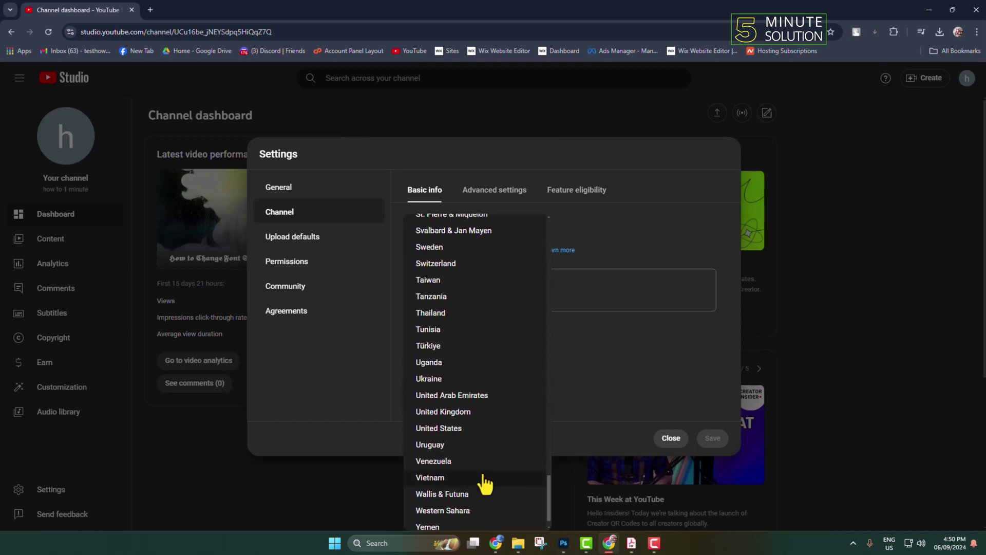
scroll(481, 486, down, 1)
scroll(470, 487, up, 4)
scroll(471, 487, up, 5)
scroll(471, 478, up, 5)
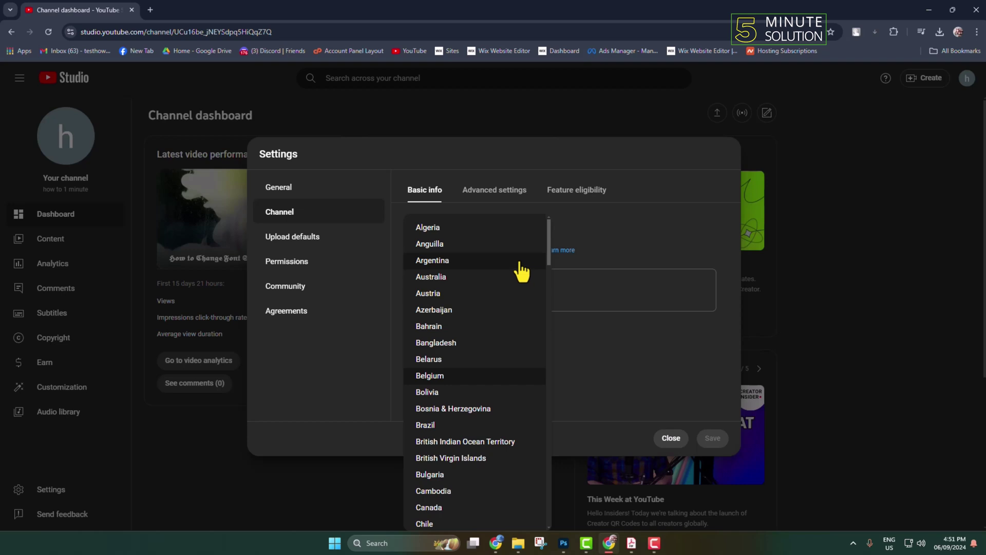
scroll(477, 261, down, 5)
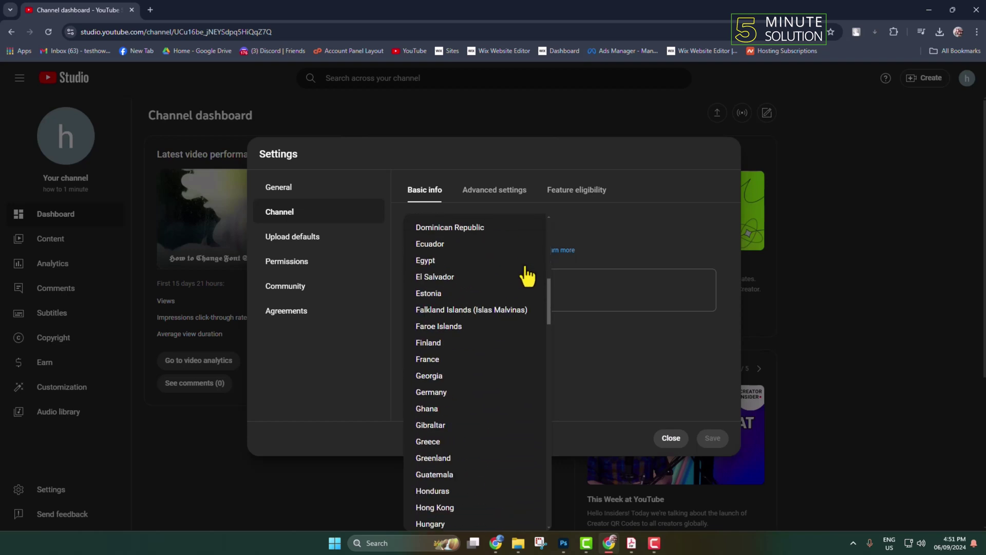
scroll(493, 309, down, 2)
scroll(493, 308, down, 4)
scroll(498, 332, down, 2)
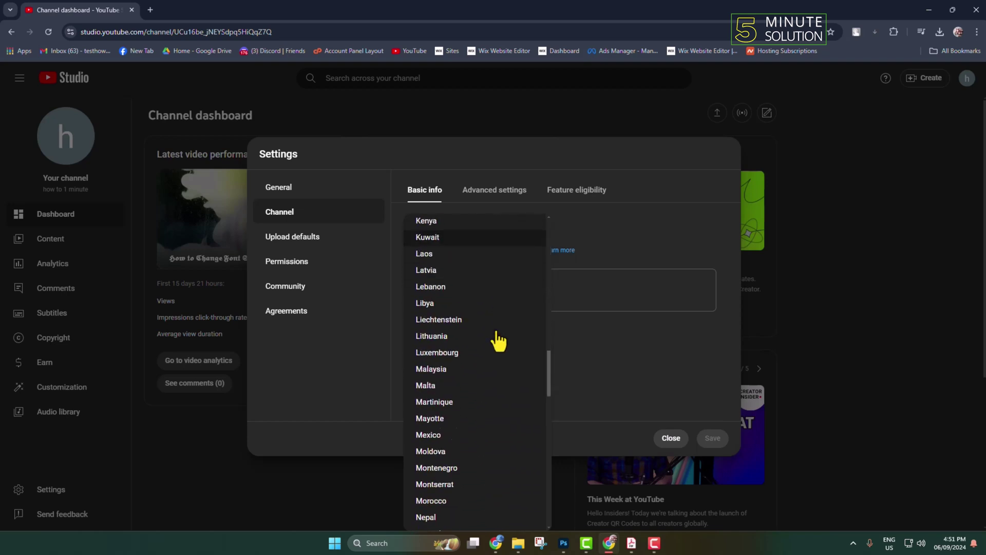
scroll(498, 339, down, 3)
scroll(470, 316, down, 3)
scroll(465, 337, down, 3)
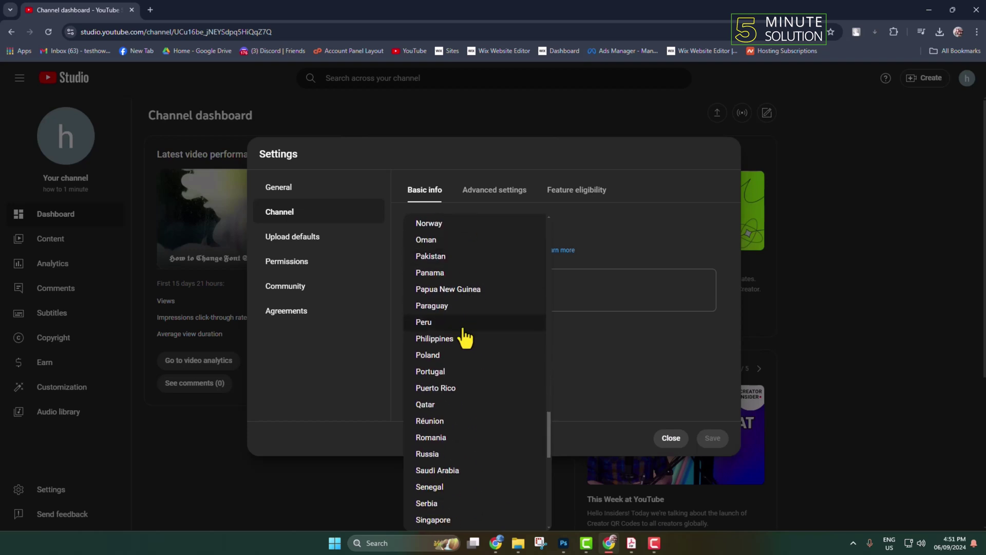
click(428, 454)
Save the Russia setting and open the public channel's About panel
click(712, 437)
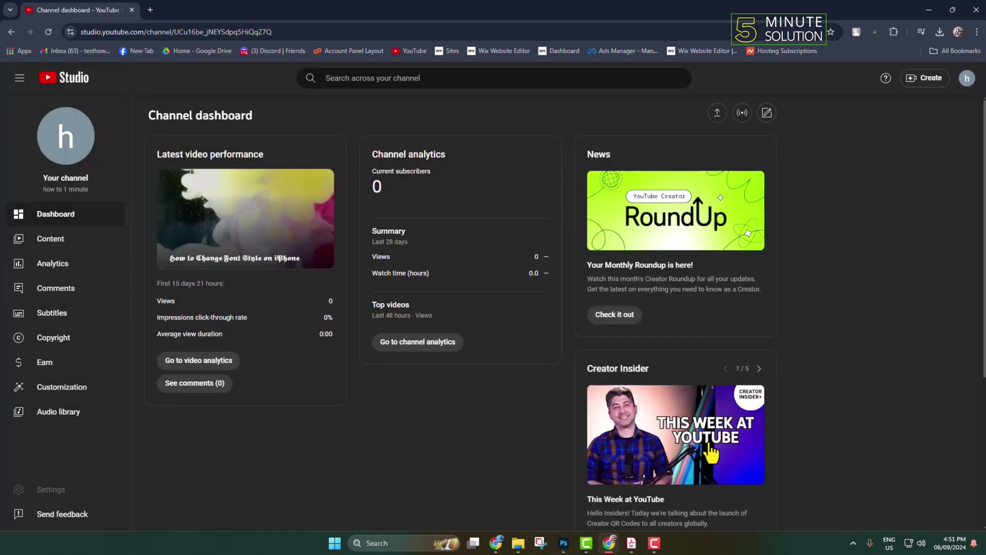
click(967, 77)
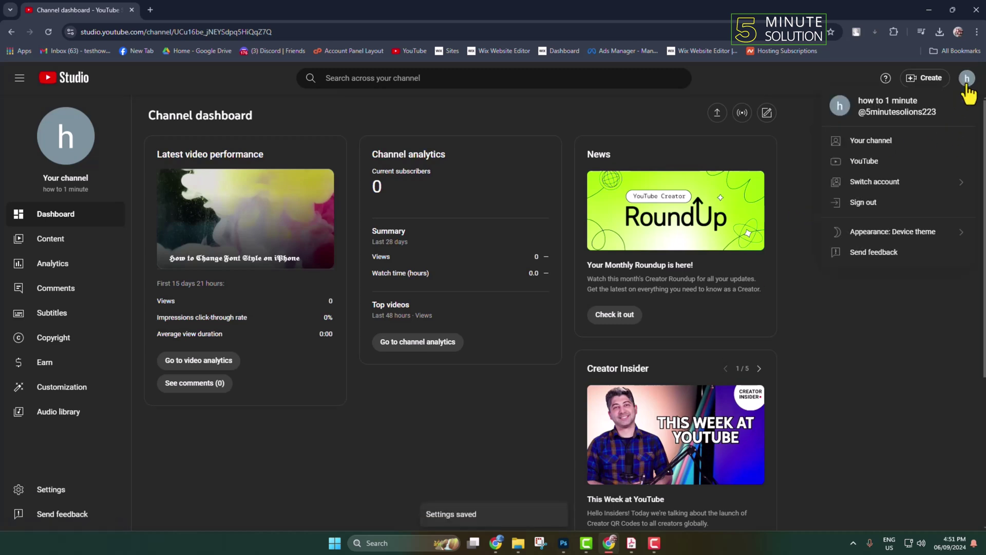
click(870, 140)
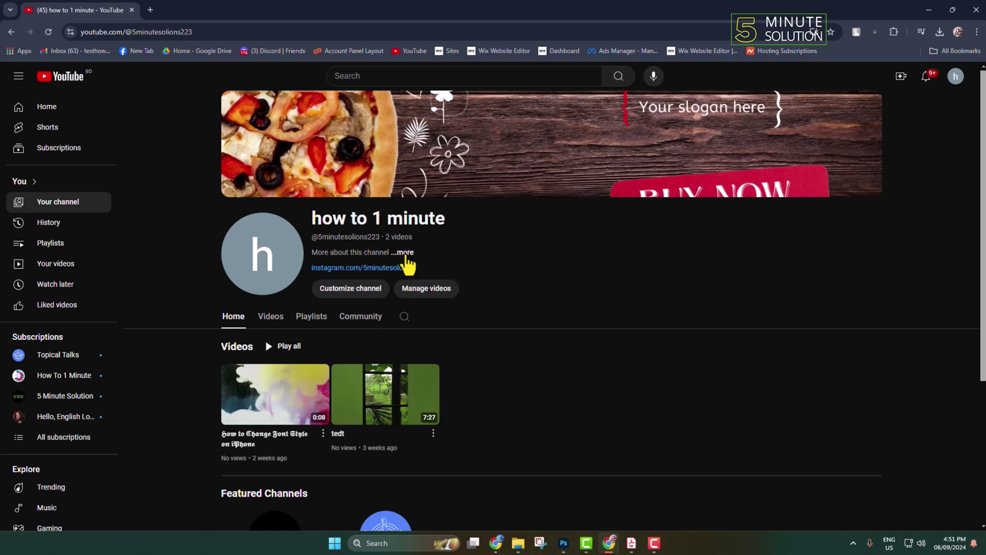
click(405, 253)
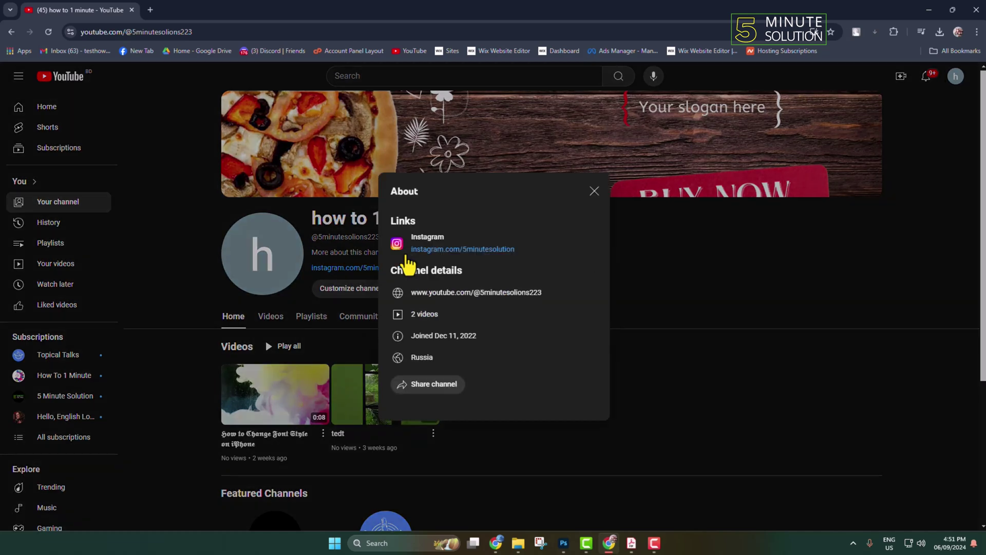